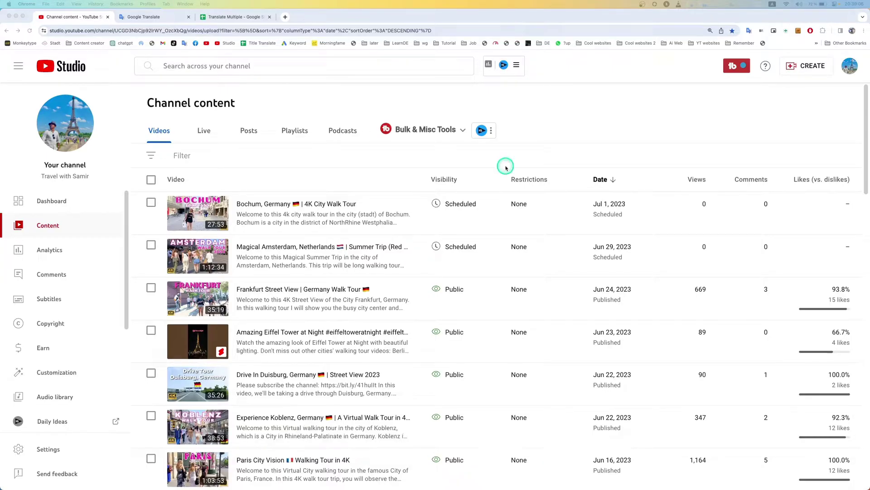
# - Open the details of 'City Walking Tour of The Port City Hamburg' and select its title
pyautogui.scroll(-4, 506, 167)
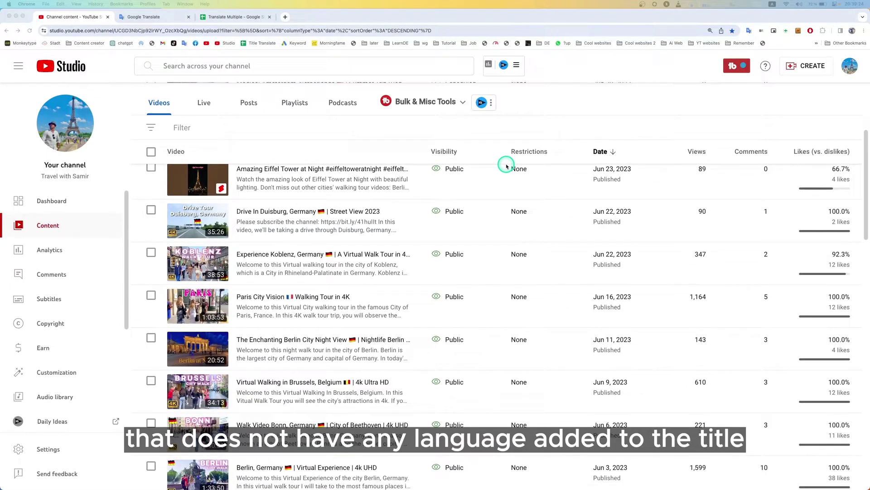
pyautogui.scroll(-6, 505, 167)
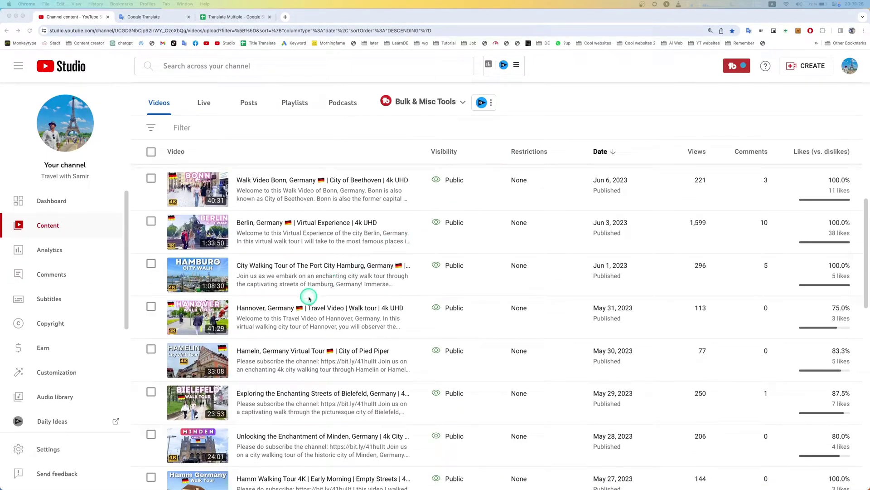
pyautogui.click(306, 267)
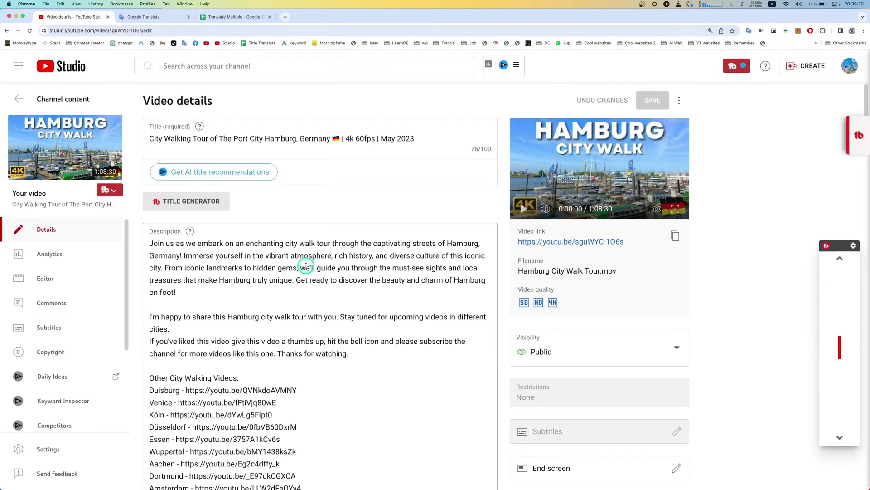
pyautogui.moveTo(428, 138); pyautogui.dragTo(147, 139)
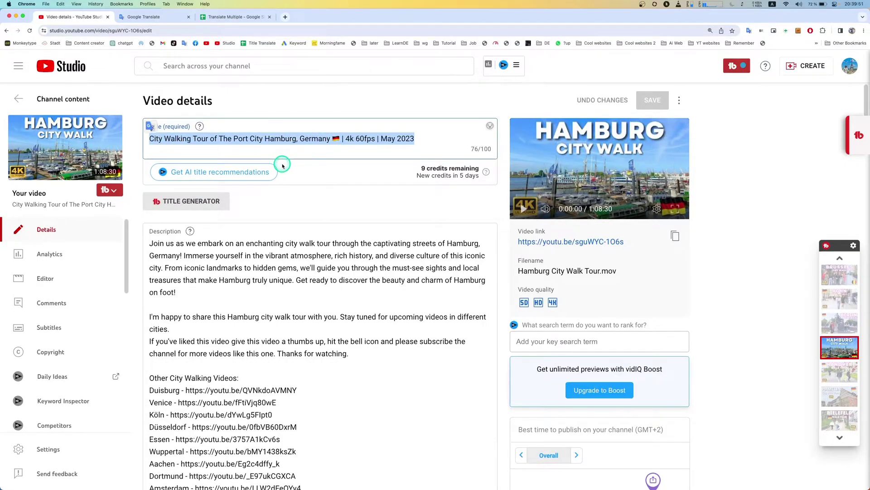
# - On the Subtitles page, confirm English as the Hamburg video's language
pyautogui.click(78, 333)
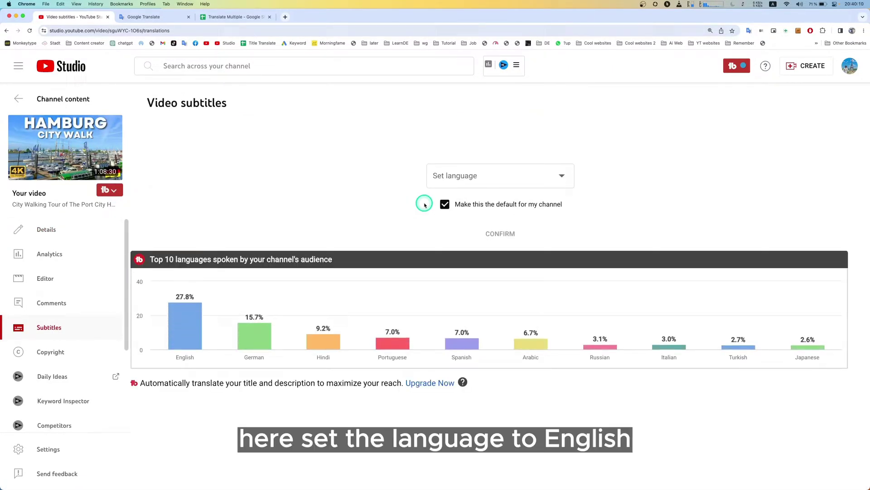
pyautogui.click(475, 175)
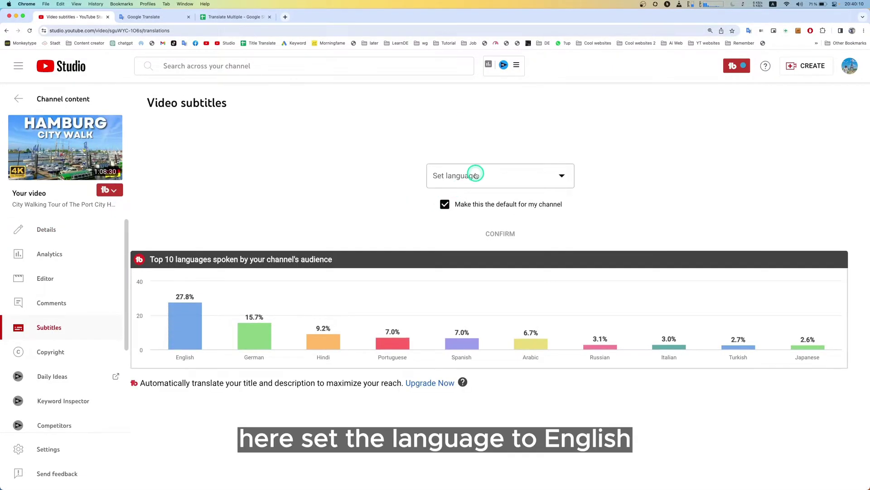
pyautogui.scroll(-4, 465, 265)
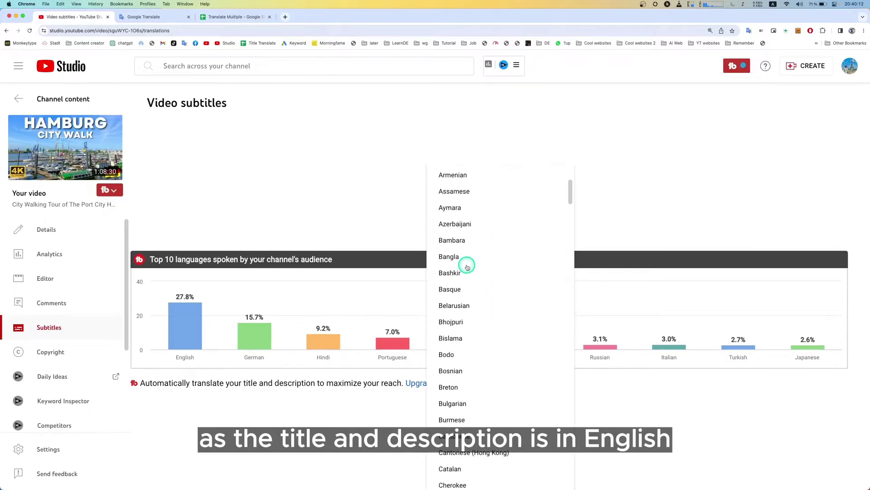
pyautogui.scroll(-12, 467, 267)
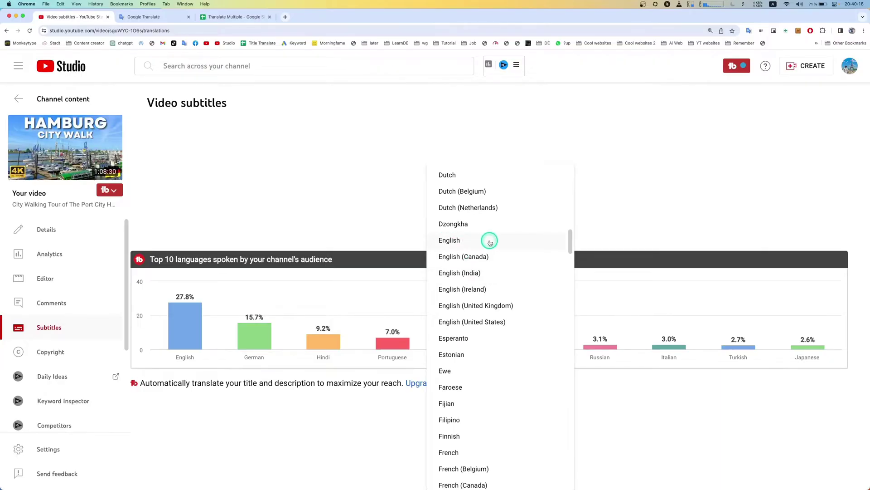
pyautogui.click(489, 242)
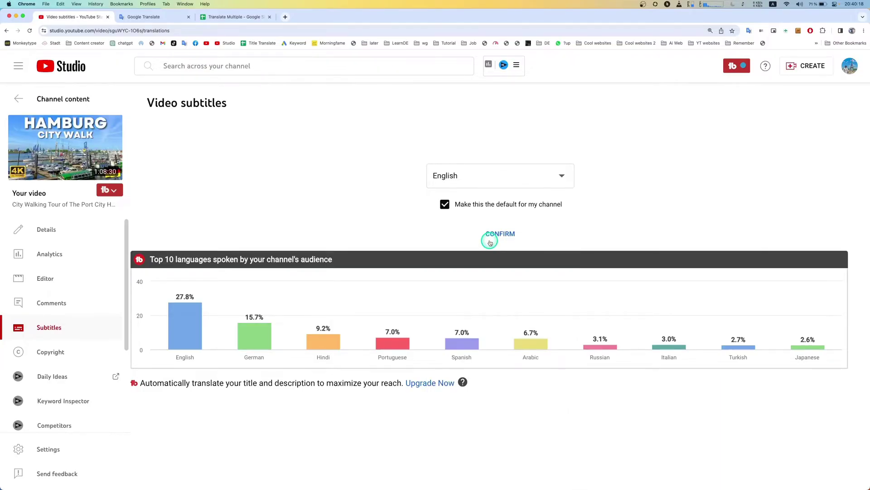
pyautogui.click(501, 234)
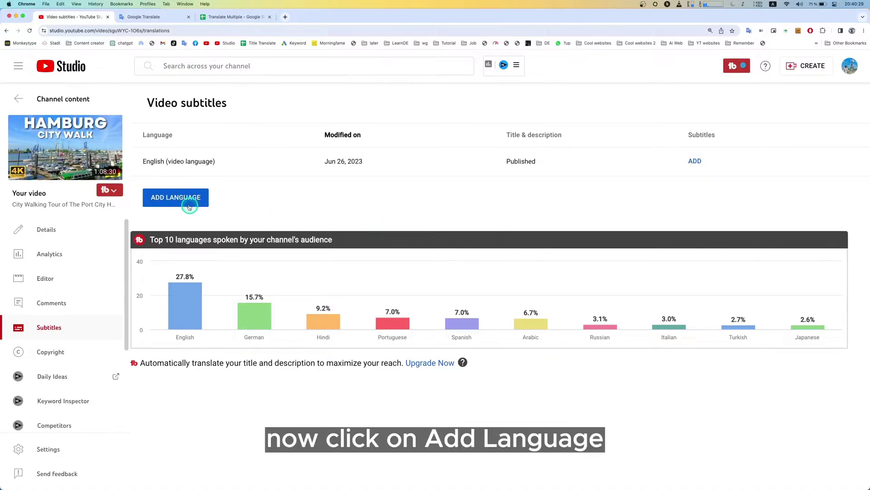
# - Add German as a new language and start its title-and-description translation
pyautogui.click(177, 201)
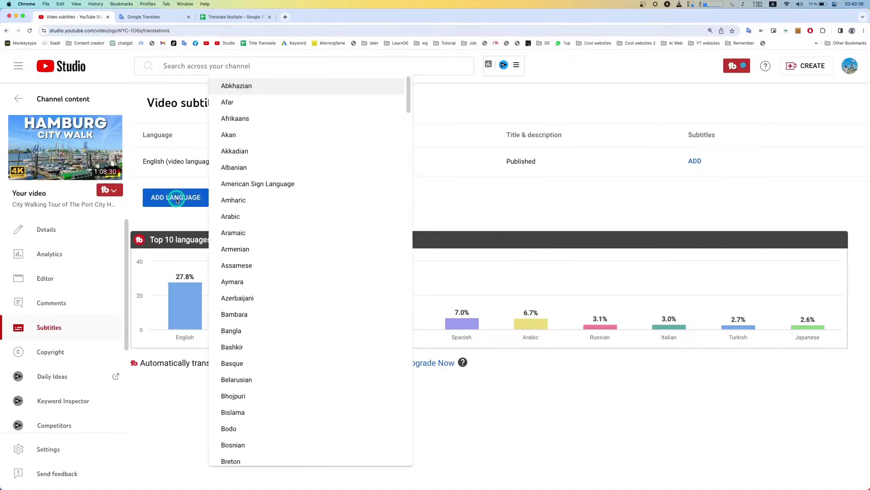
pyautogui.scroll(-10, 293, 207)
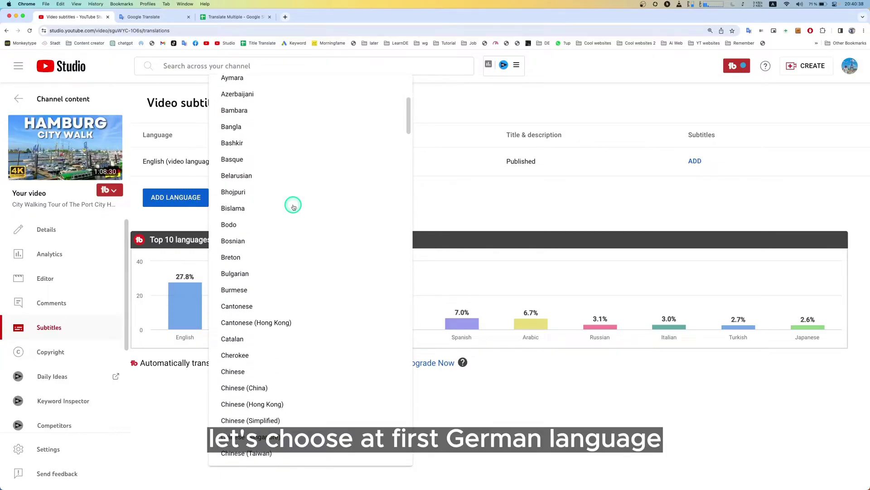
pyautogui.scroll(-12, 293, 206)
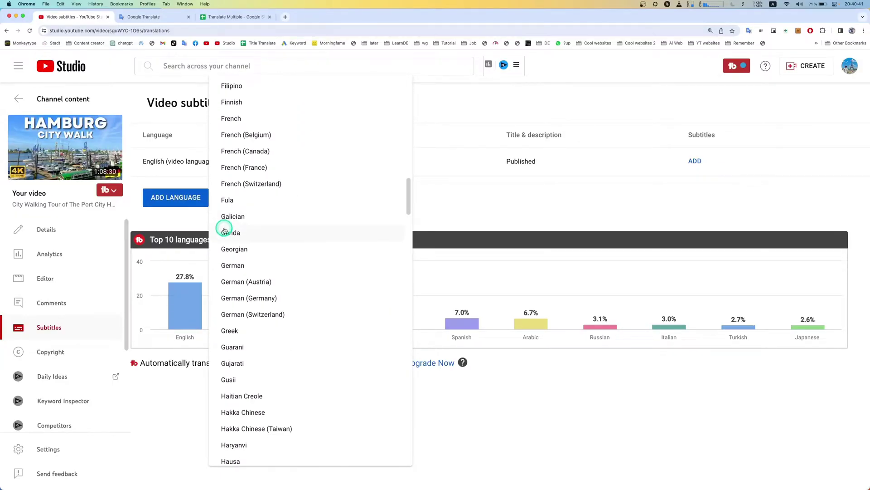
pyautogui.click(262, 264)
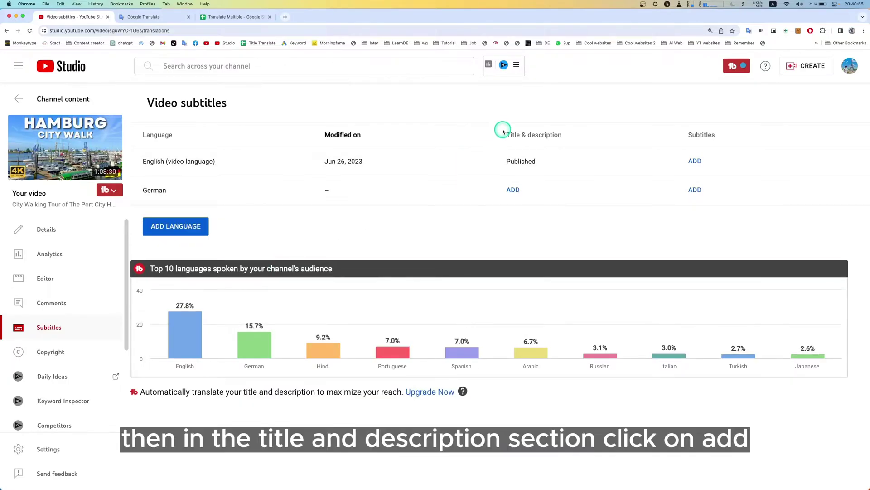
pyautogui.moveTo(502, 135); pyautogui.dragTo(571, 135)
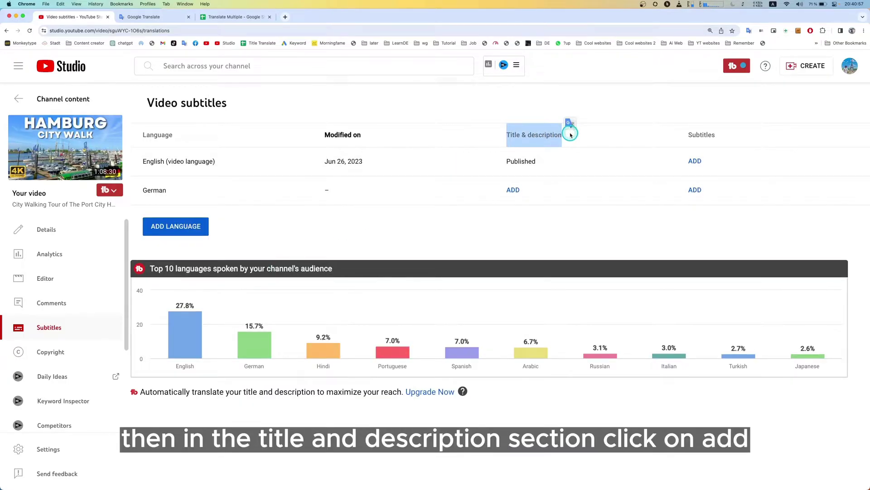
pyautogui.click(514, 190)
# - Open the German title-and-description editor and copy the original English title
pyautogui.click(513, 190)
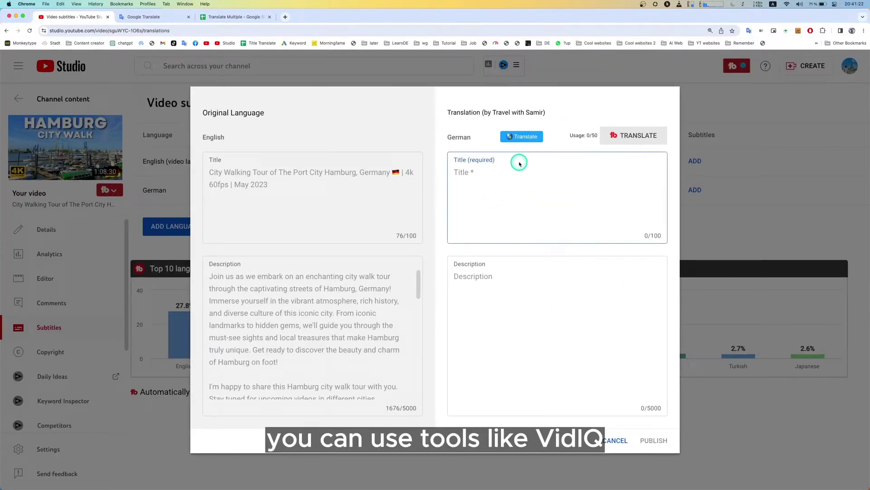
pyautogui.click(526, 138)
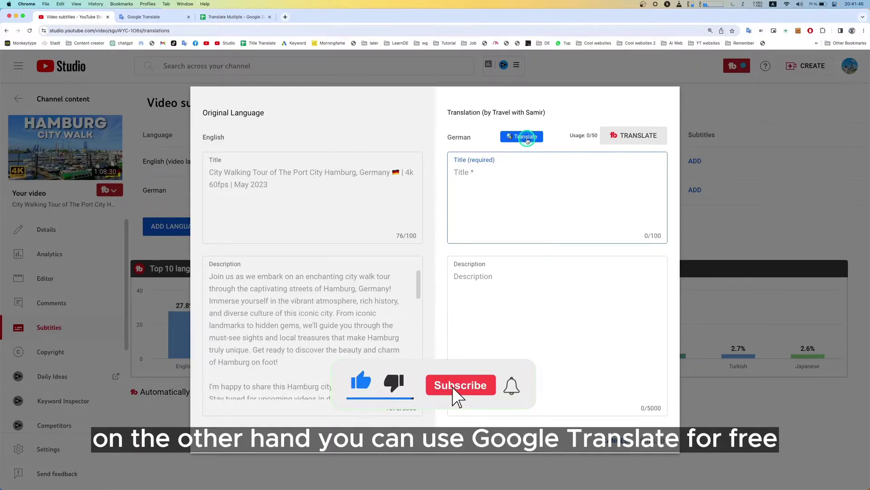
pyautogui.click(367, 190)
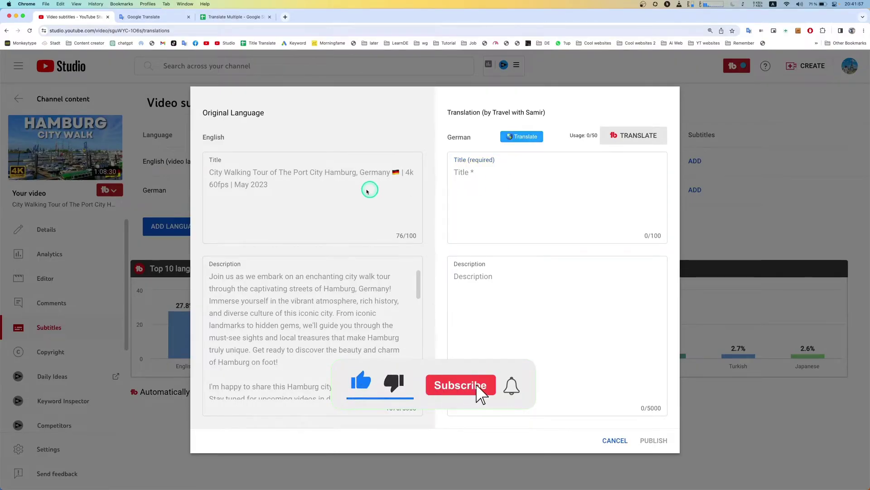
pyautogui.moveTo(285, 188); pyautogui.dragTo(210, 173)
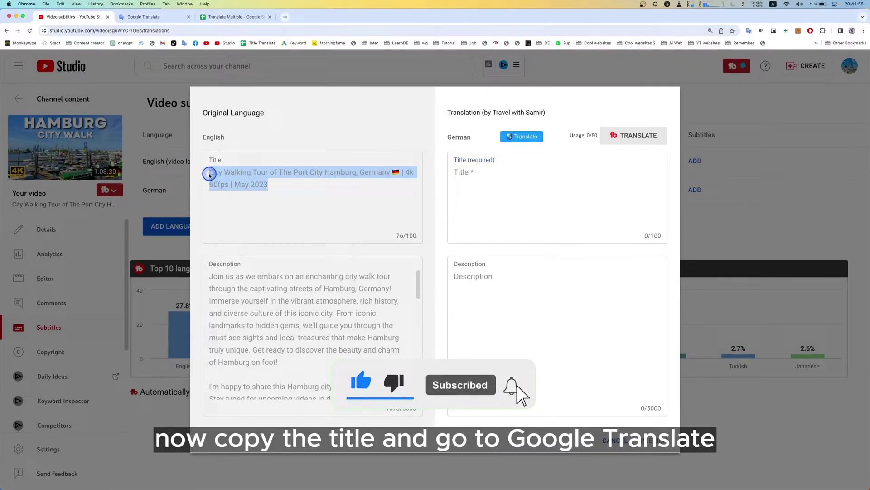
pyautogui.rightClick(250, 174)
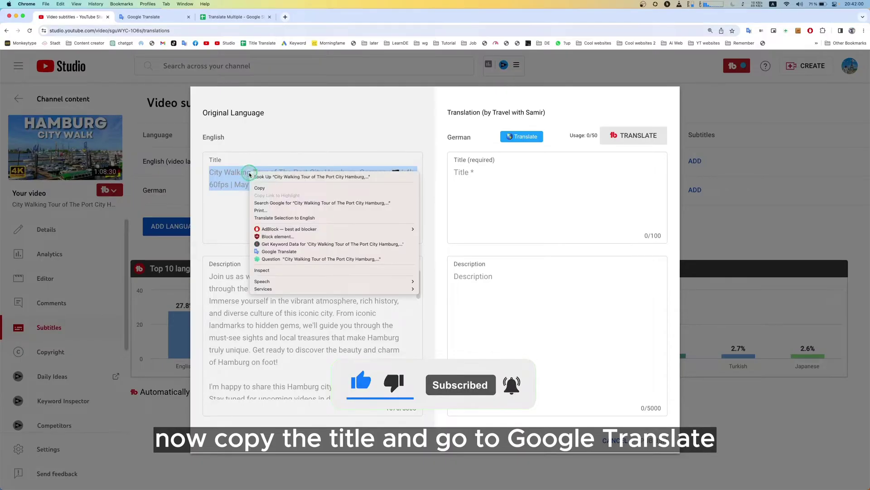
pyautogui.click(274, 191)
# - Translate the English title into German in Google Translate and copy the German result
pyautogui.click(158, 16)
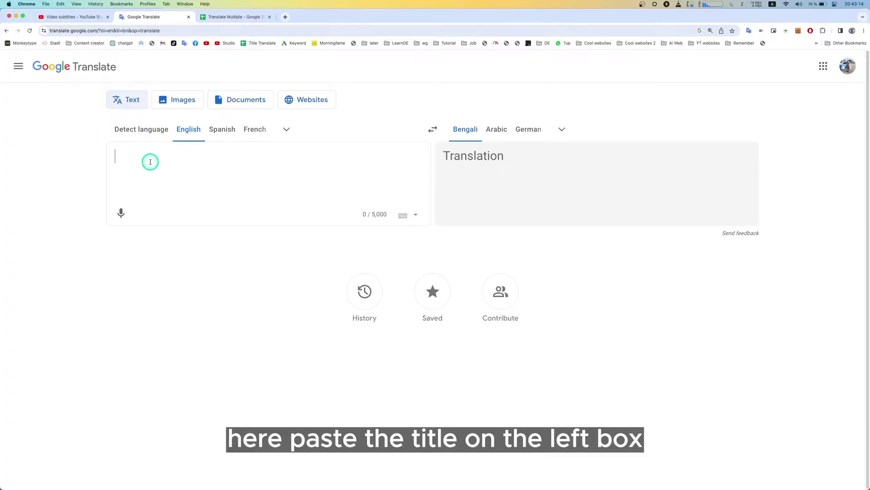
pyautogui.rightClick(152, 161)
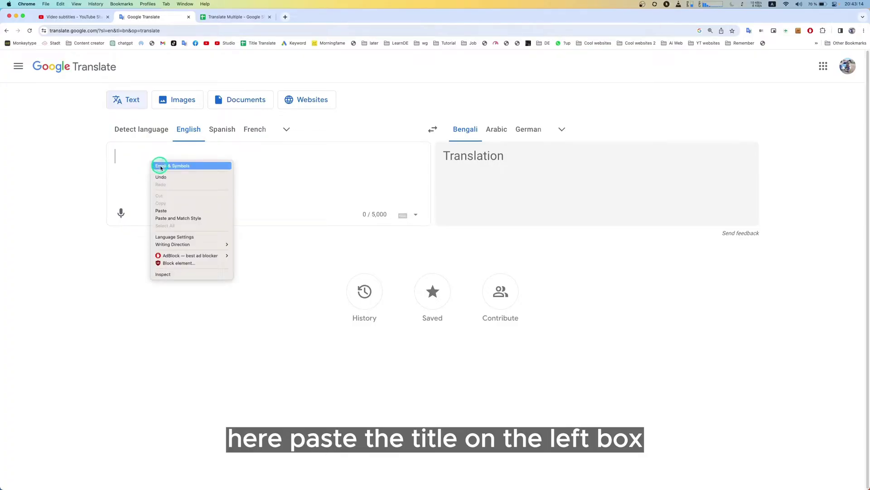
pyautogui.click(189, 211)
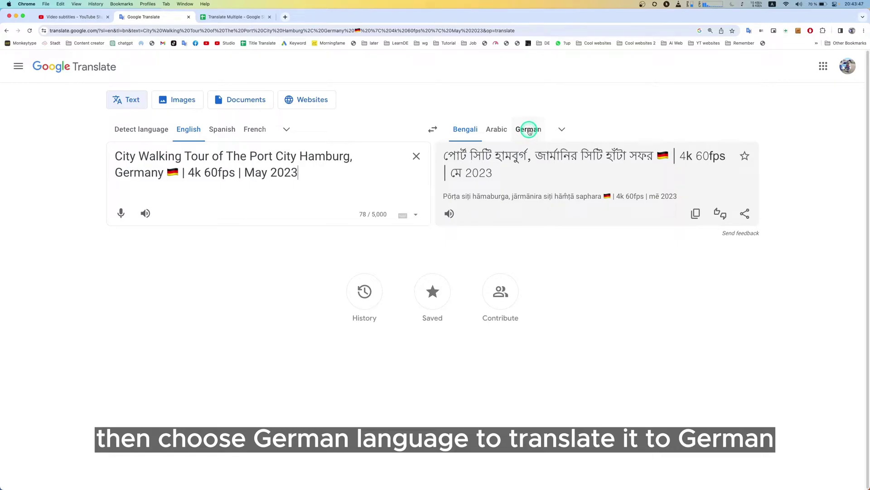
pyautogui.click(529, 130)
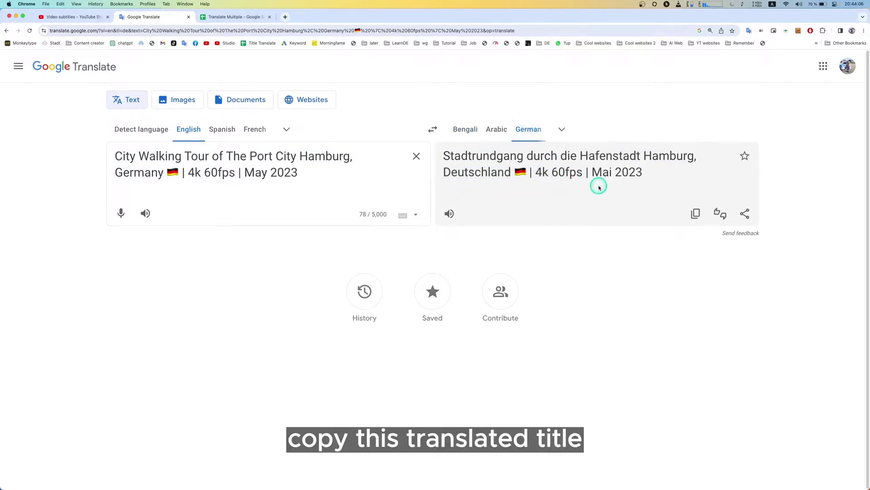
pyautogui.click(697, 214)
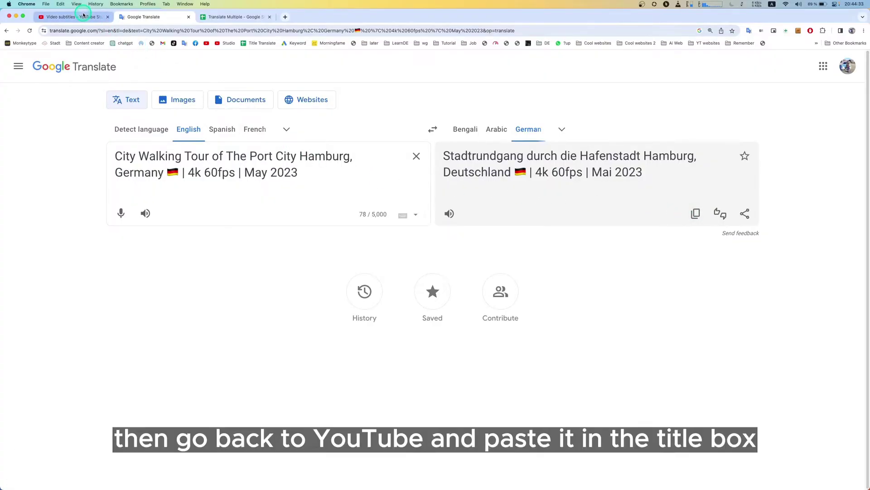
pyautogui.click(85, 17)
# - Paste 'Stadtrundgang durch die Hafenstadt Hamburg…' into the German Title field
pyautogui.click(486, 176)
pyautogui.rightClick(486, 177)
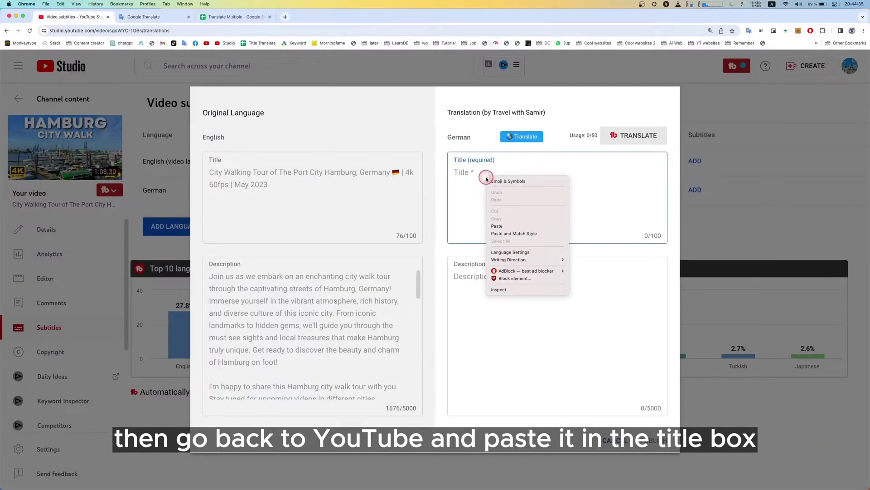
pyautogui.click(518, 226)
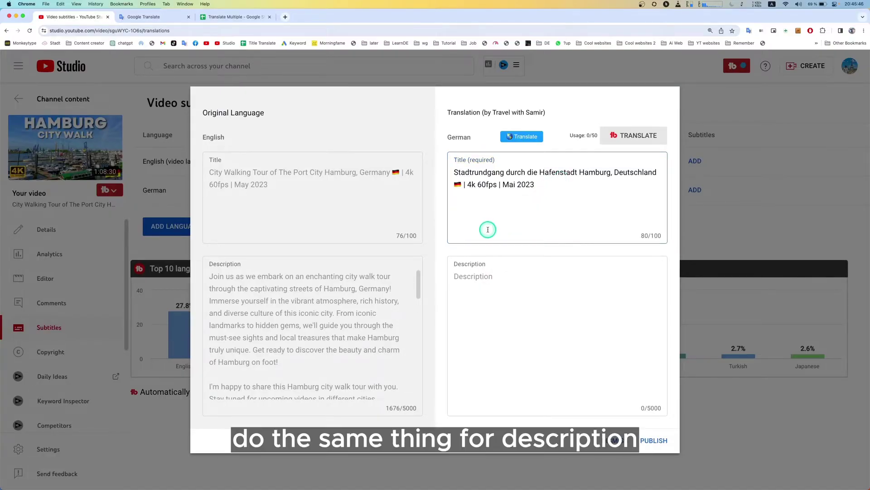
# - Select and copy the full original English description
pyautogui.moveTo(210, 276); pyautogui.dragTo(389, 414)
pyautogui.rightClick(346, 276)
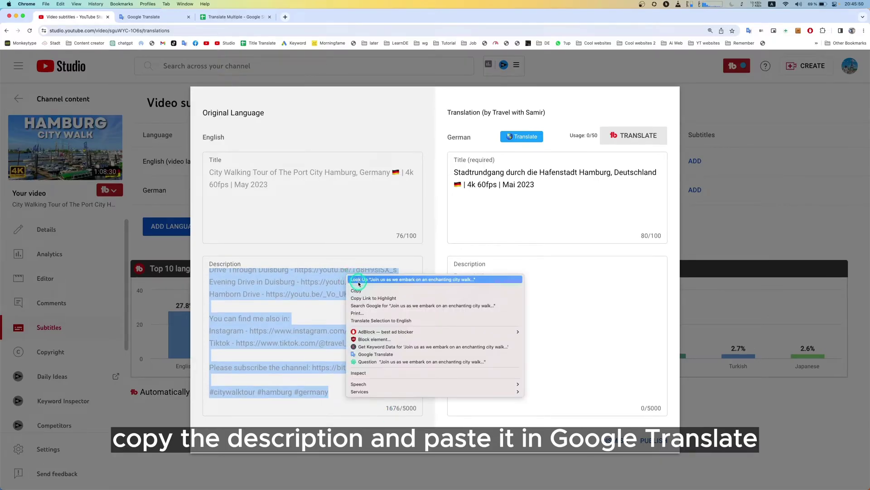
pyautogui.click(358, 291)
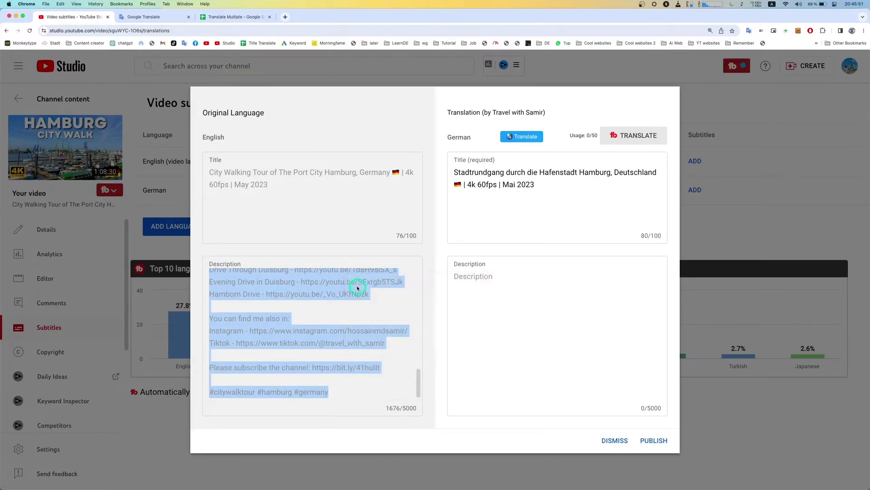
# - Paste the English description into Google Translate and copy its German translation
pyautogui.click(165, 17)
pyautogui.rightClick(187, 157)
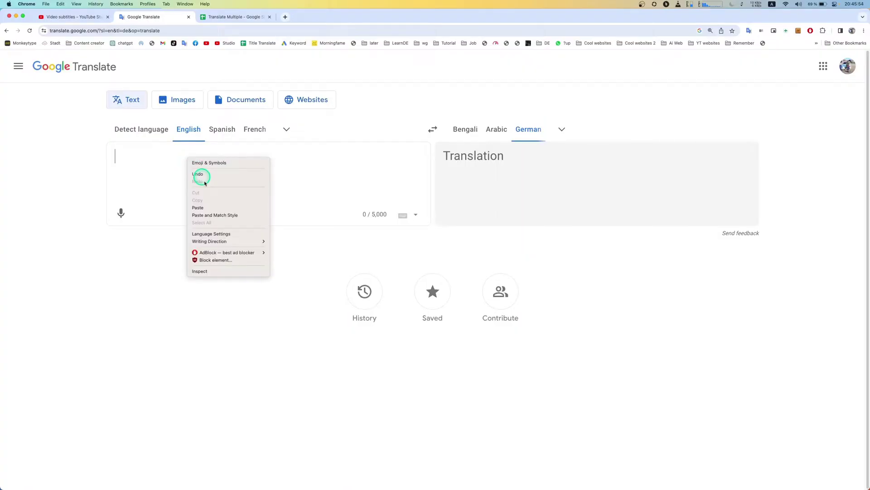
pyautogui.click(206, 207)
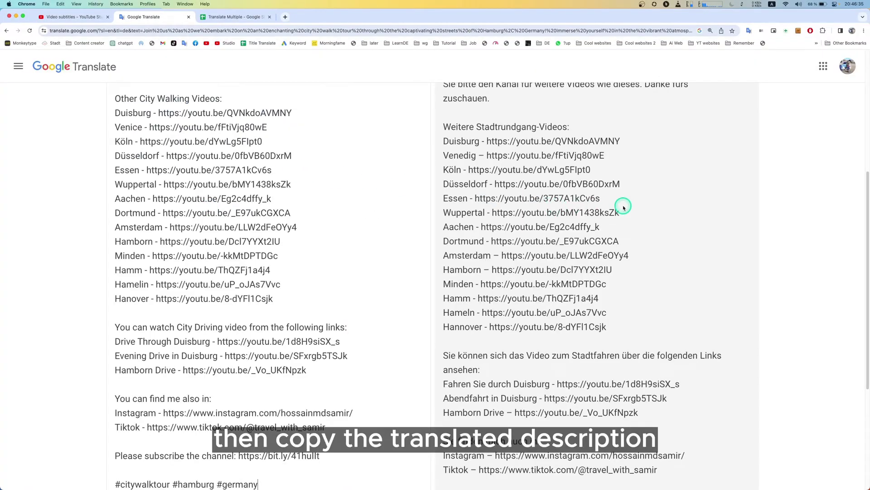
pyautogui.scroll(-5, 622, 204)
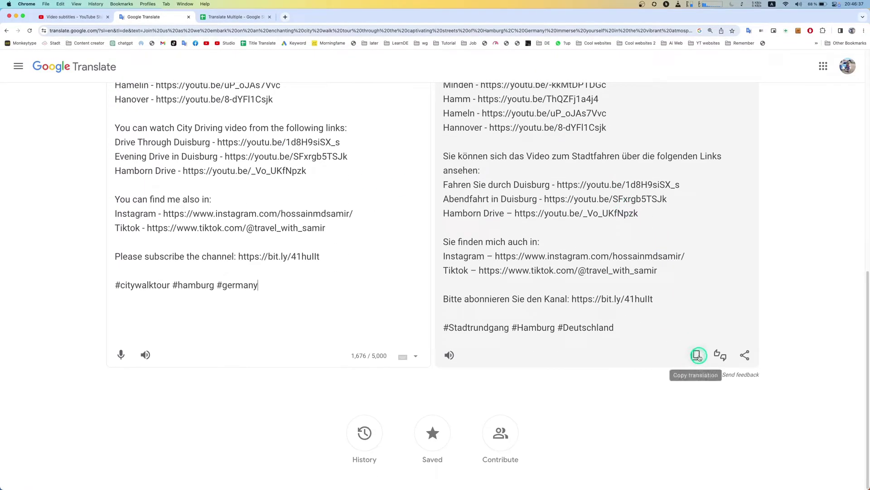
pyautogui.click(690, 357)
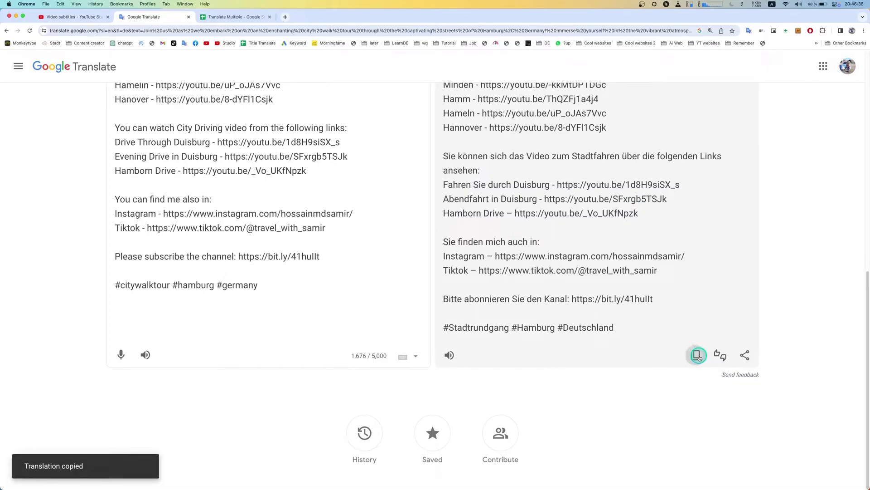
pyautogui.click(73, 17)
# - Paste the German text into the German Description field and publish the translation
pyautogui.click(489, 281)
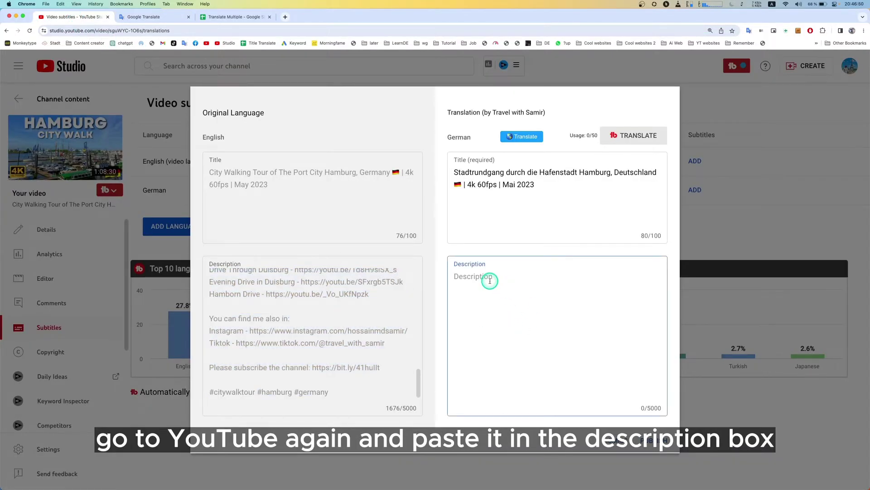
pyautogui.rightClick(490, 281)
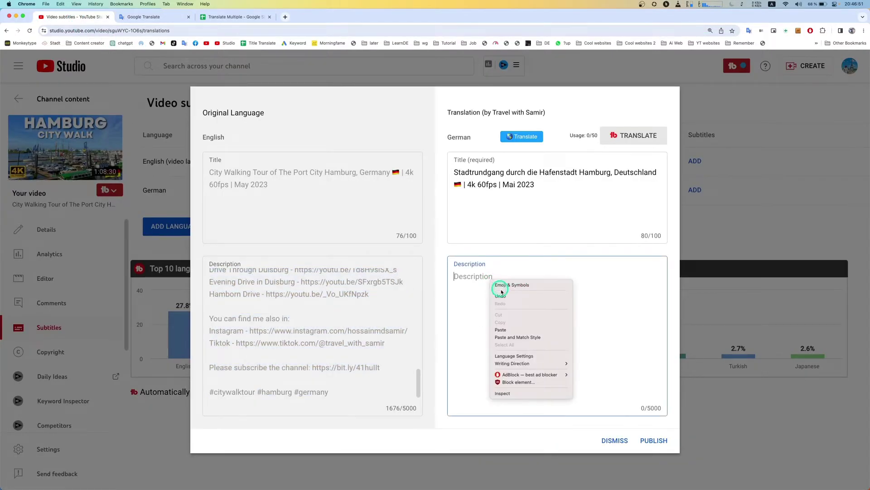
pyautogui.click(515, 330)
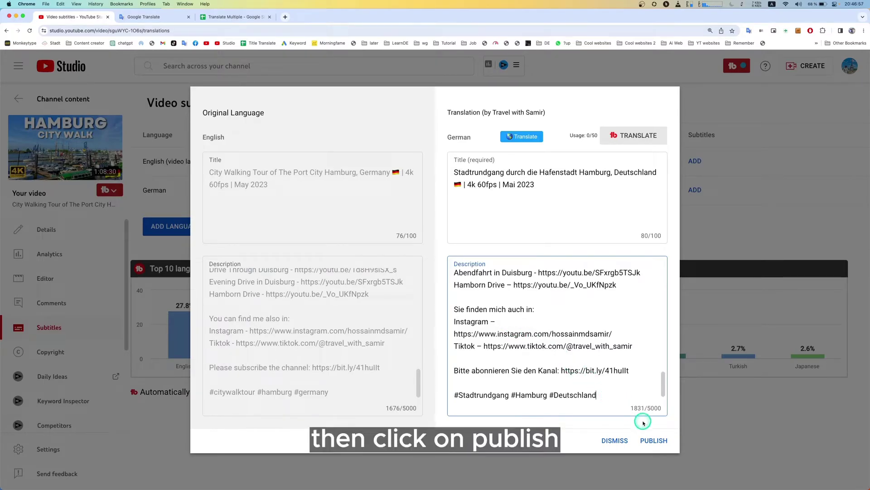
pyautogui.click(659, 440)
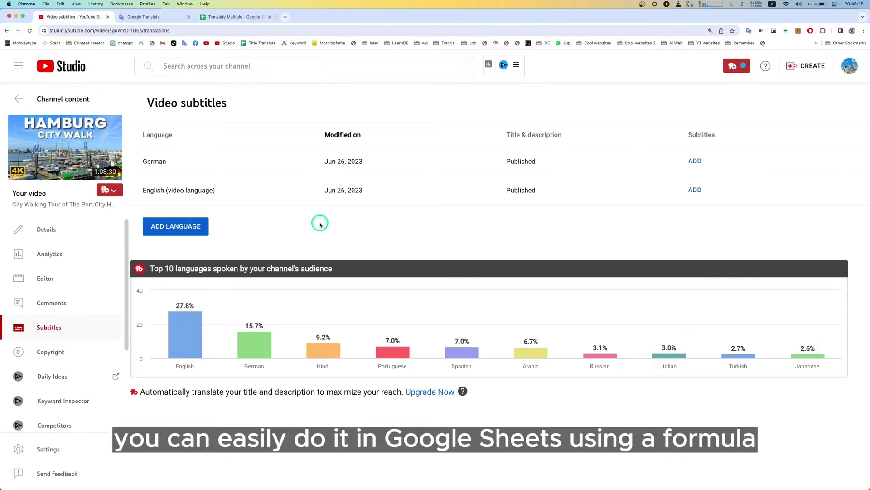
pyautogui.click(240, 17)
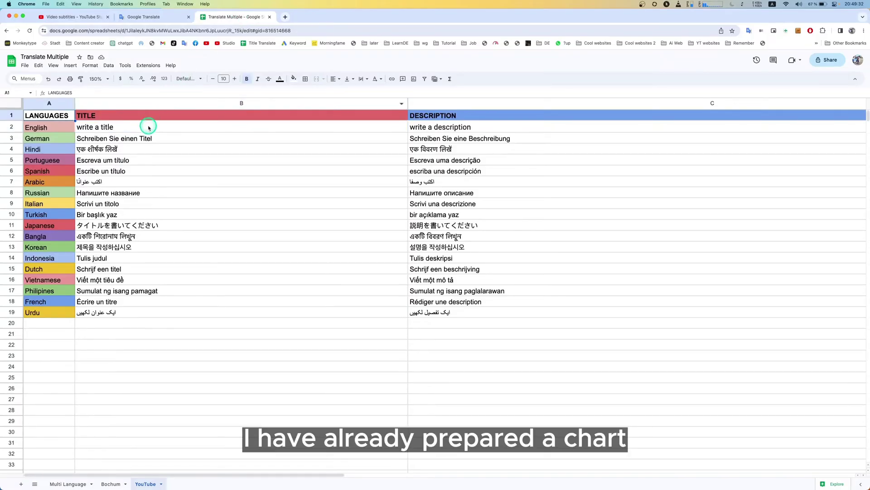
pyautogui.click(146, 129)
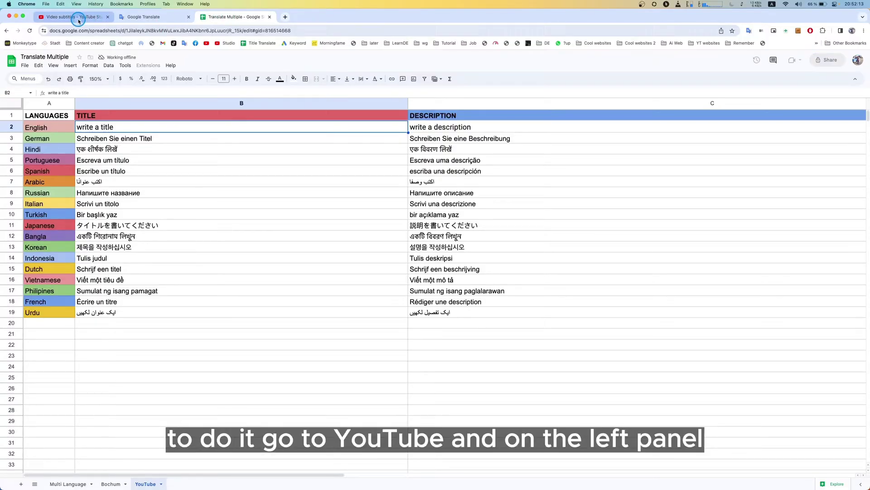
pyautogui.click(78, 18)
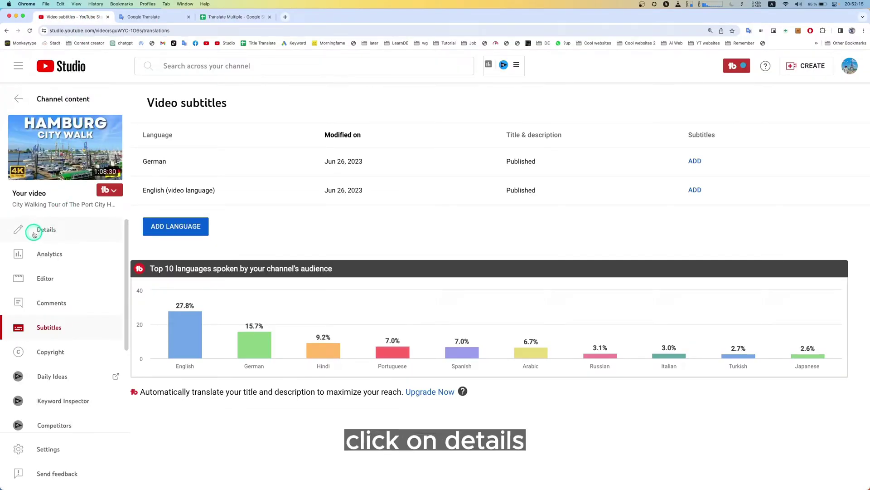
# - Copy the Hamburg video's English title from Details and go to the Translate Multiple sheet
pyautogui.click(57, 231)
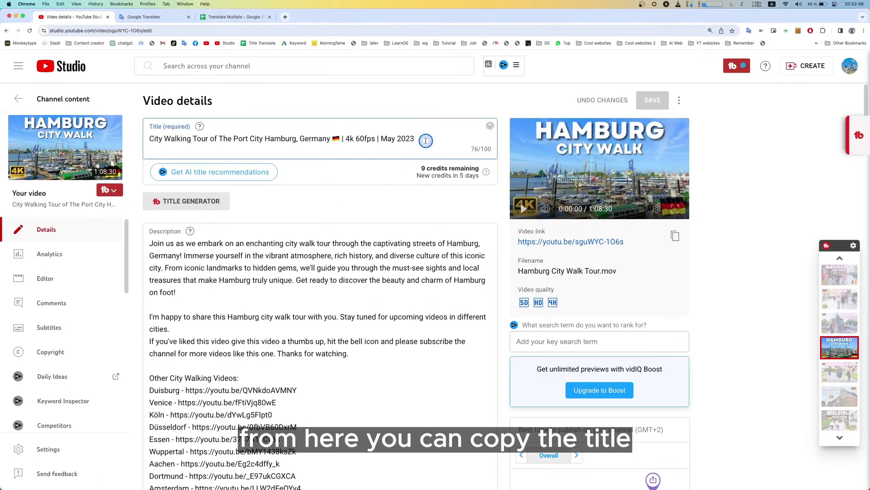
pyautogui.moveTo(426, 140); pyautogui.dragTo(144, 138)
pyautogui.rightClick(187, 138)
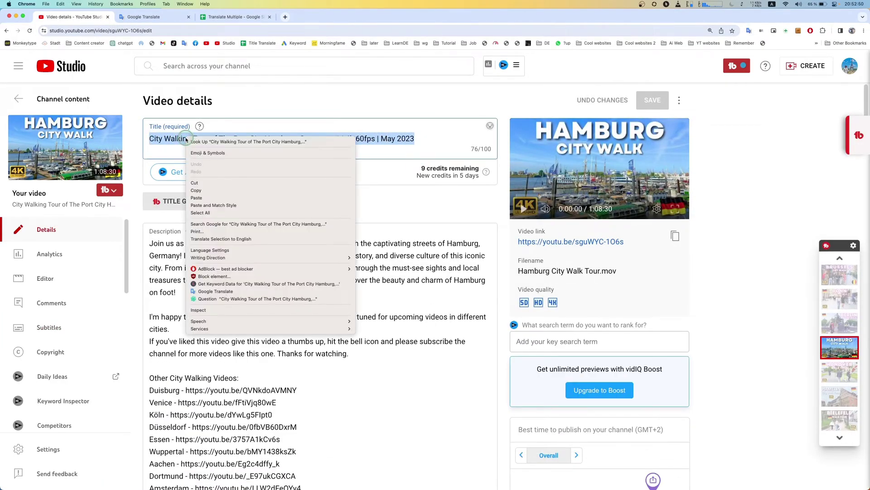
pyautogui.click(212, 190)
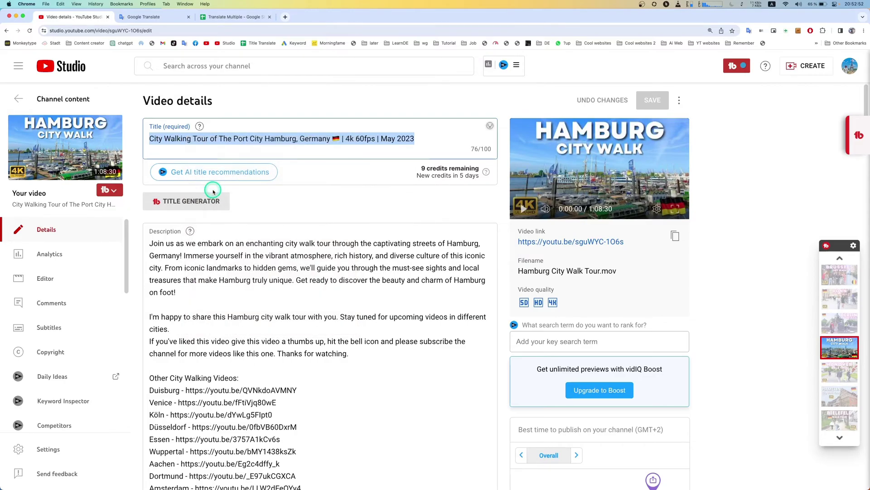
pyautogui.click(235, 18)
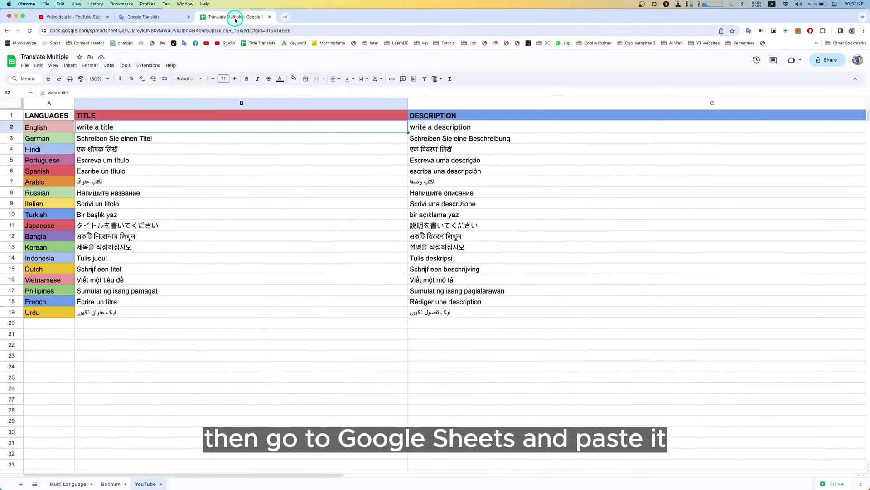
# - Paste the English title into cell B2 so GOOGLETRANSLATE fills 17 translated titles
pyautogui.rightClick(121, 130)
pyautogui.click(159, 158)
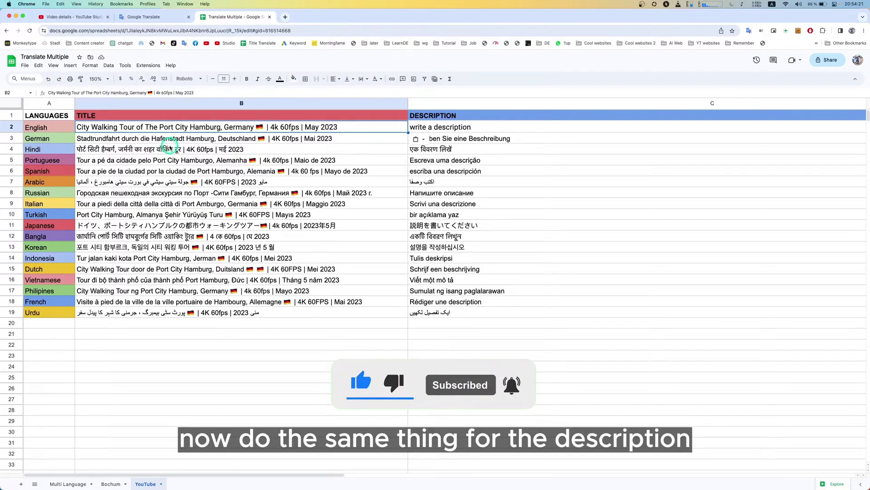
pyautogui.click(73, 17)
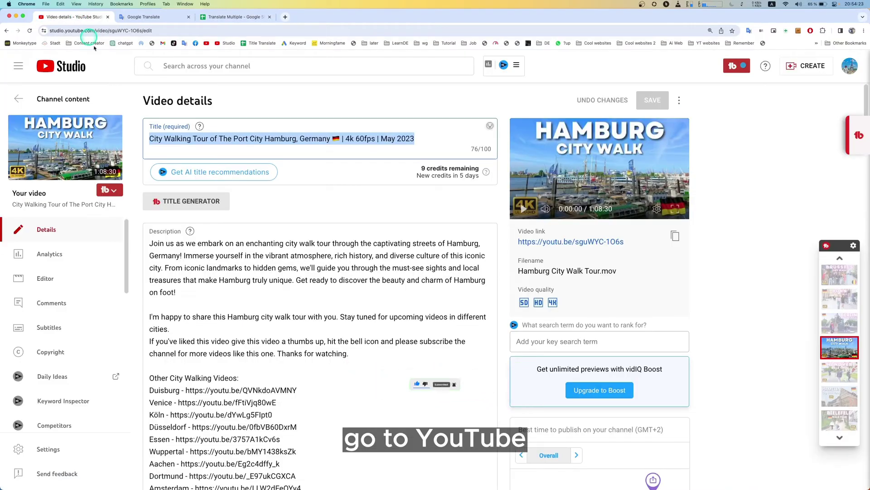
# - Copy the Hamburg video's selected English description and return to the Translate Multiple spreadsheet
pyautogui.scroll(-12, 361, 431)
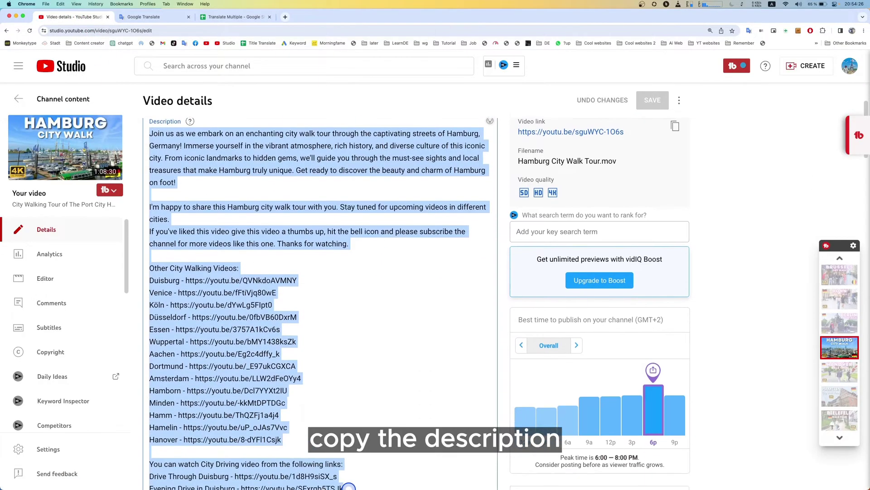
pyautogui.rightClick(270, 192)
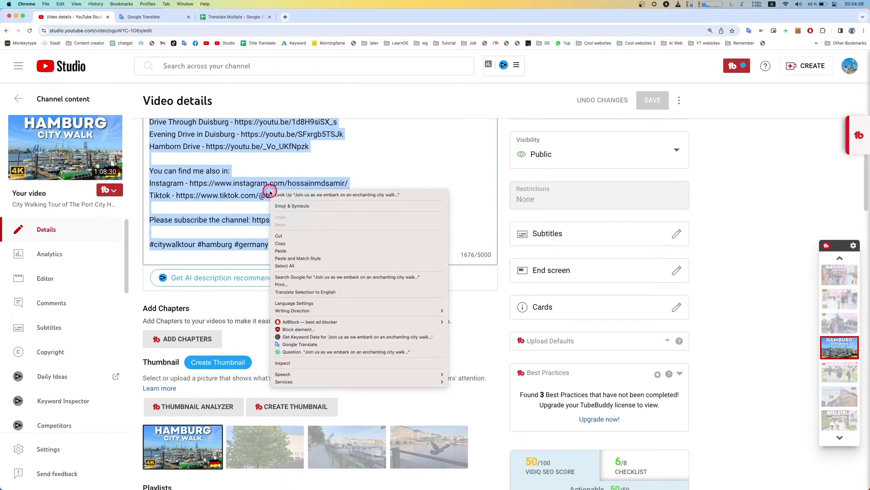
pyautogui.click(291, 244)
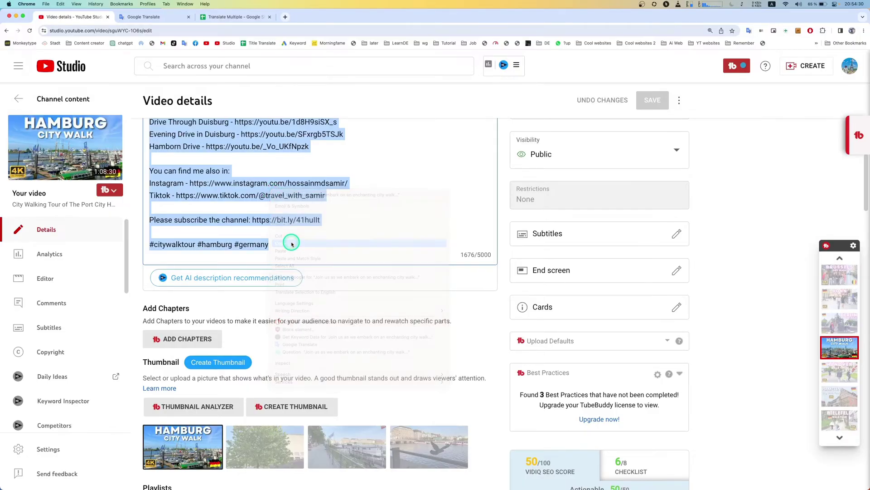
pyautogui.click(248, 17)
# - Paste the English description into cell C2 so every language row translates it
pyautogui.click(468, 127)
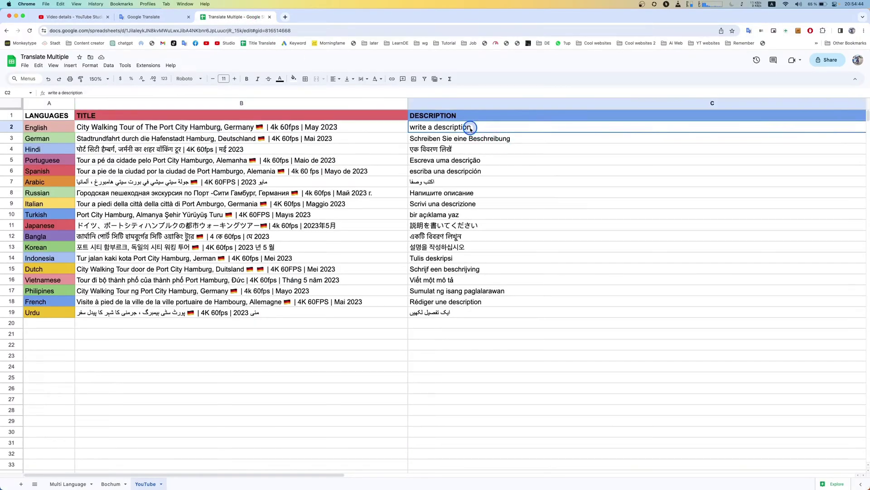
pyautogui.rightClick(470, 129)
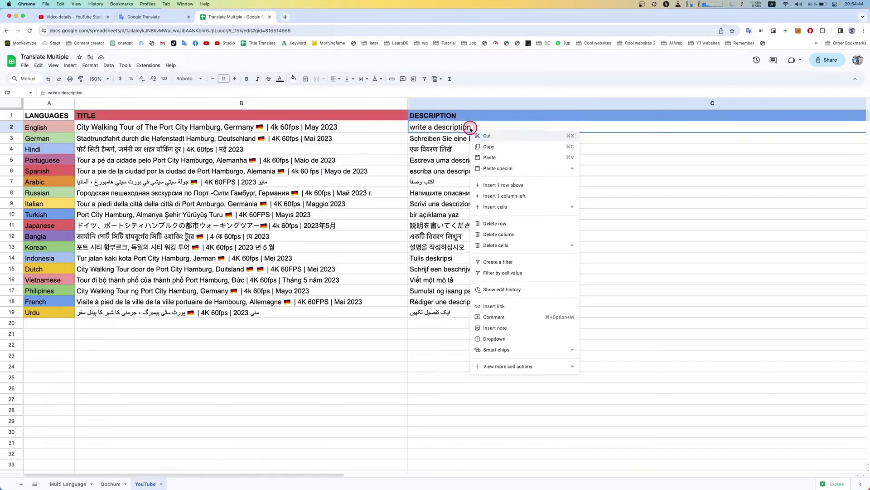
pyautogui.click(492, 158)
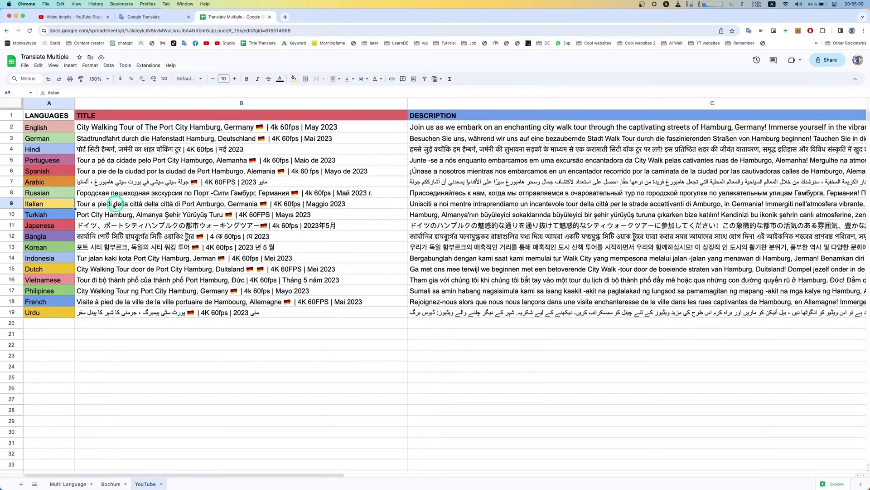
# - Copy the Italian translated title from B9 and go back to YouTube Studio's subtitles page
pyautogui.click(34, 204)
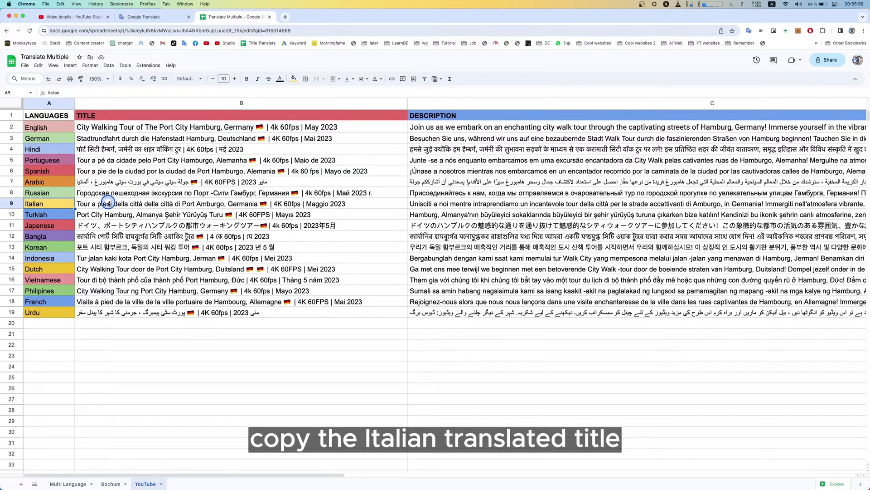
pyautogui.click(109, 204)
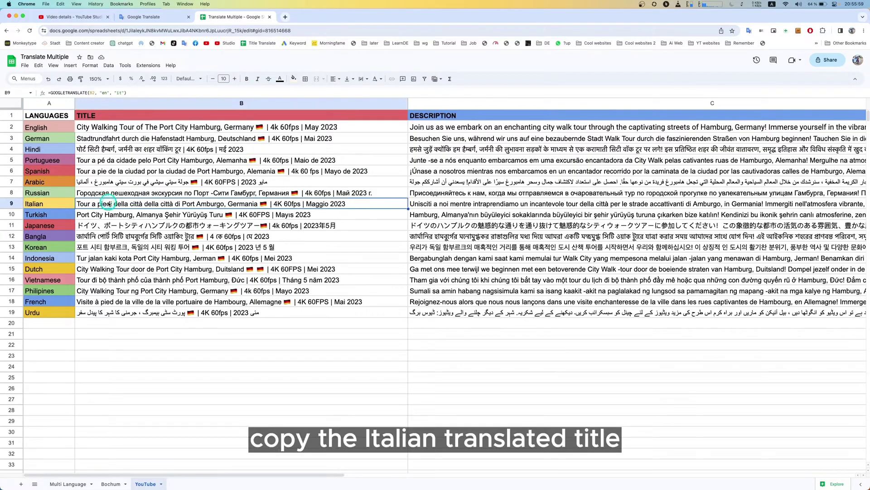
pyautogui.rightClick(108, 203)
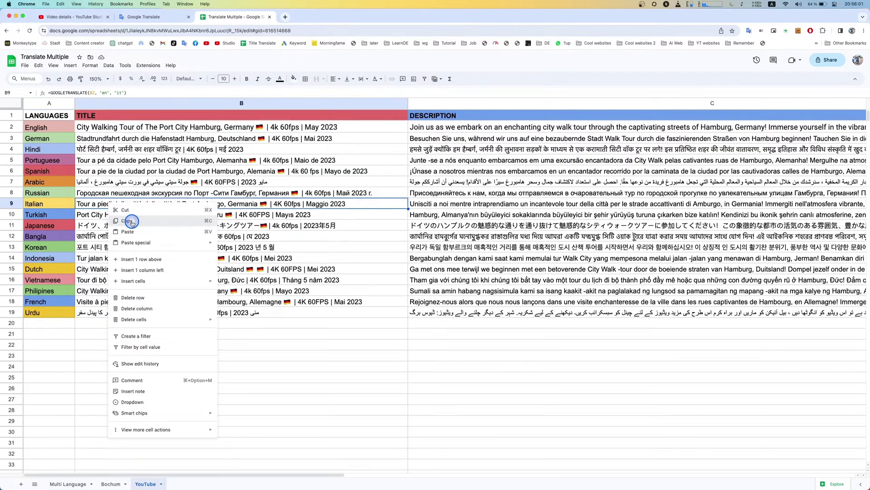
pyautogui.click(127, 221)
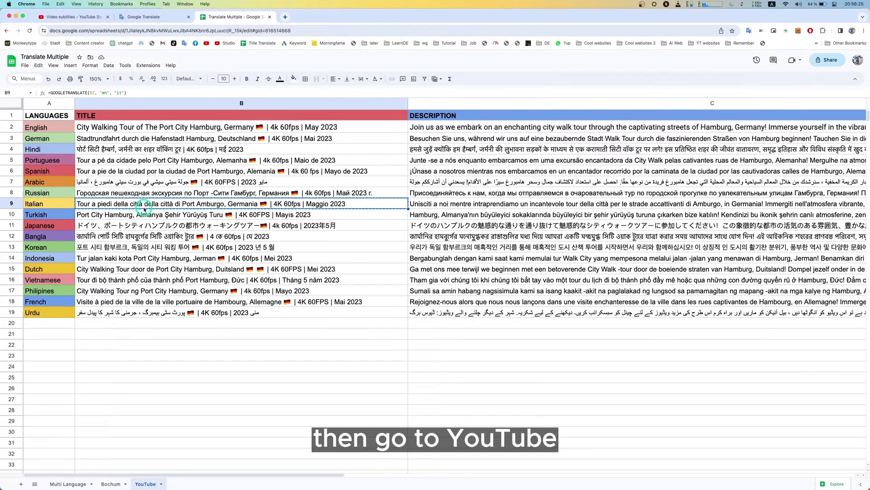
pyautogui.click(72, 17)
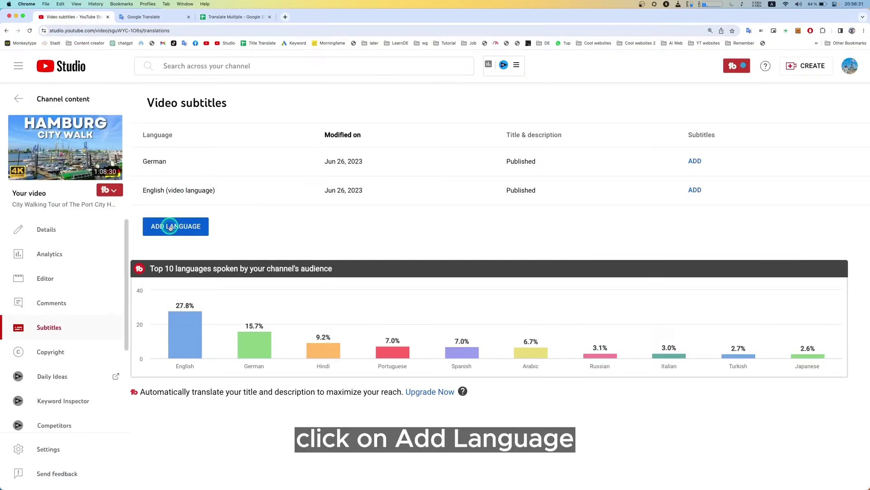
# - Add Italian as a video language and paste the Italian translated title into its Title field
pyautogui.click(170, 228)
pyautogui.scroll(-2, 290, 240)
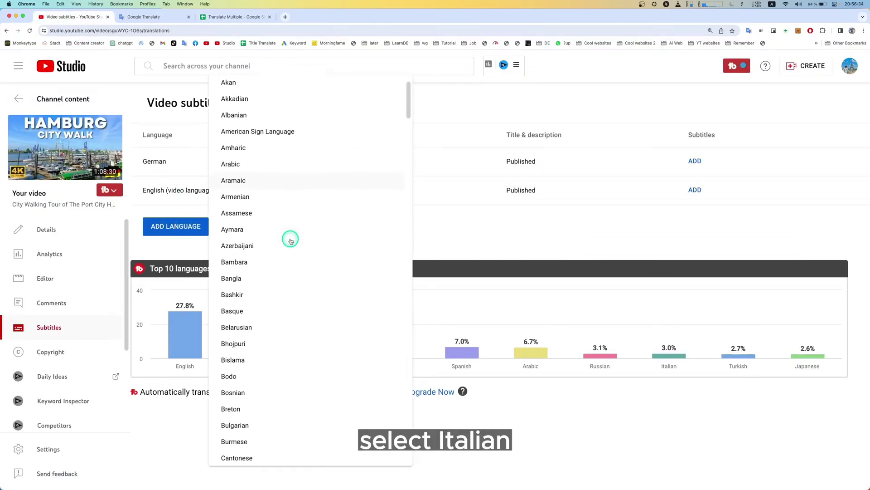
pyautogui.scroll(-15, 290, 241)
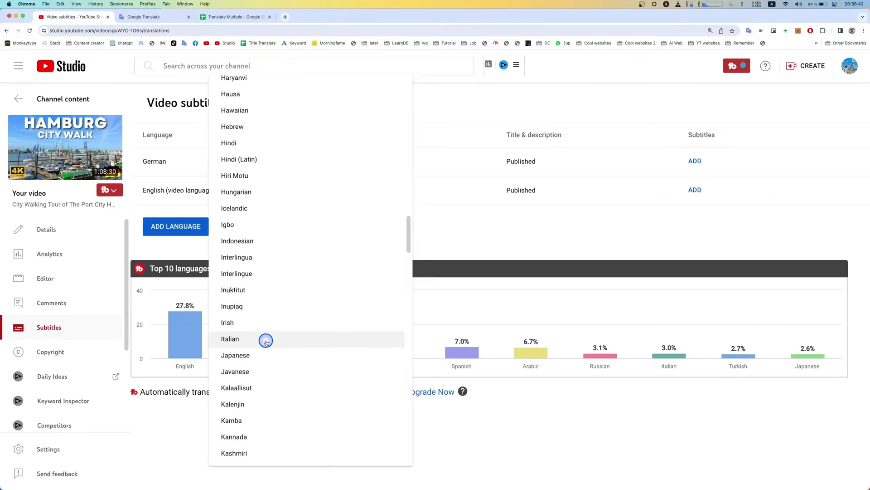
pyautogui.click(266, 340)
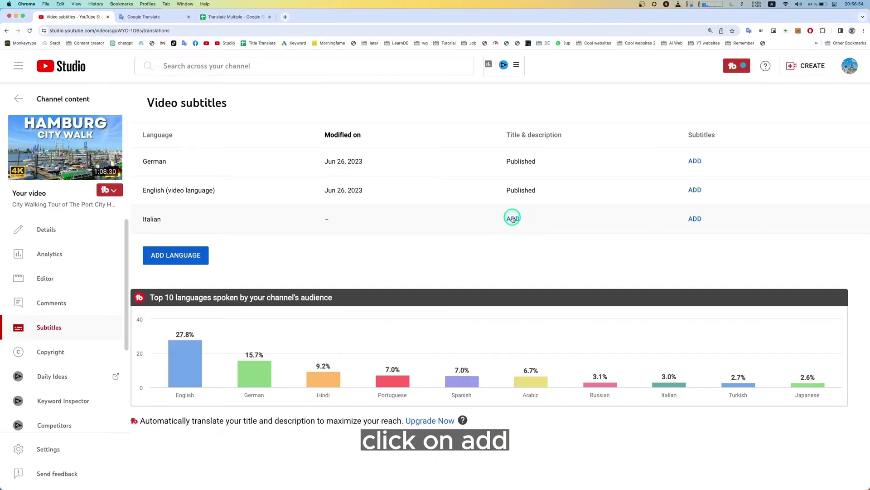
pyautogui.click(513, 218)
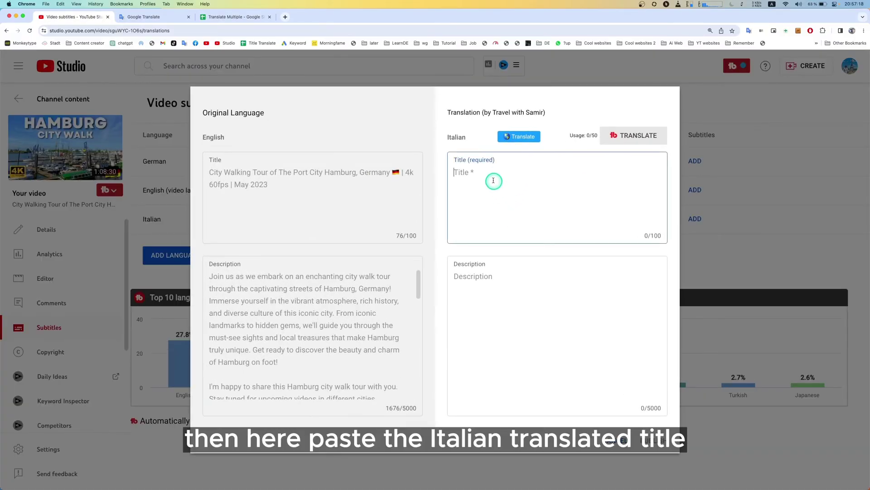
pyautogui.rightClick(491, 175)
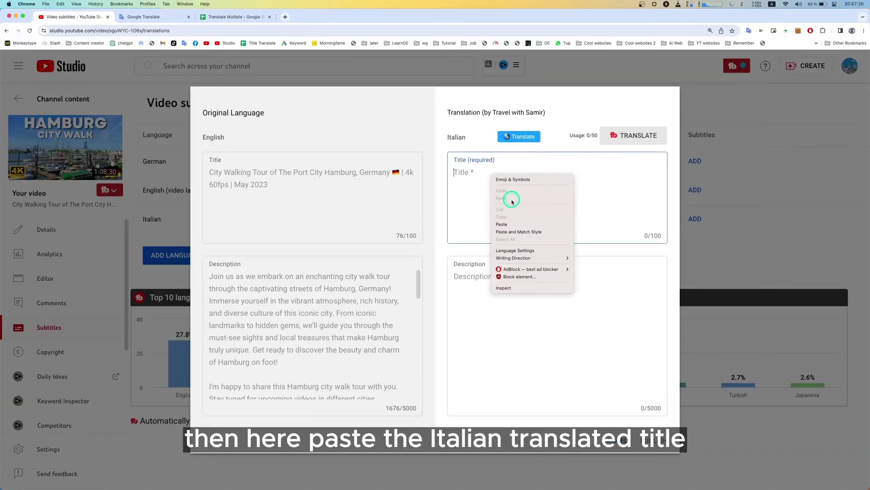
pyautogui.click(531, 224)
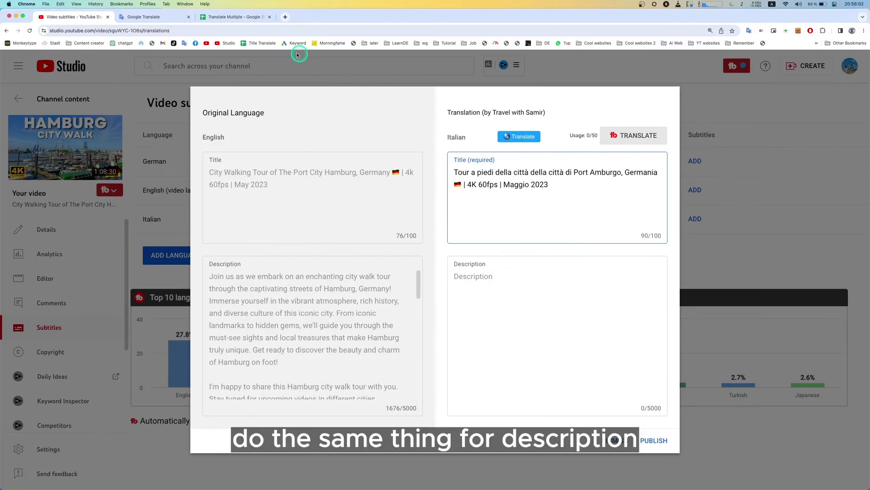
# - Copy the Italian translated description from C9 and return to the Italian translation editor
pyautogui.click(230, 17)
pyautogui.click(438, 208)
pyautogui.press('super+c')
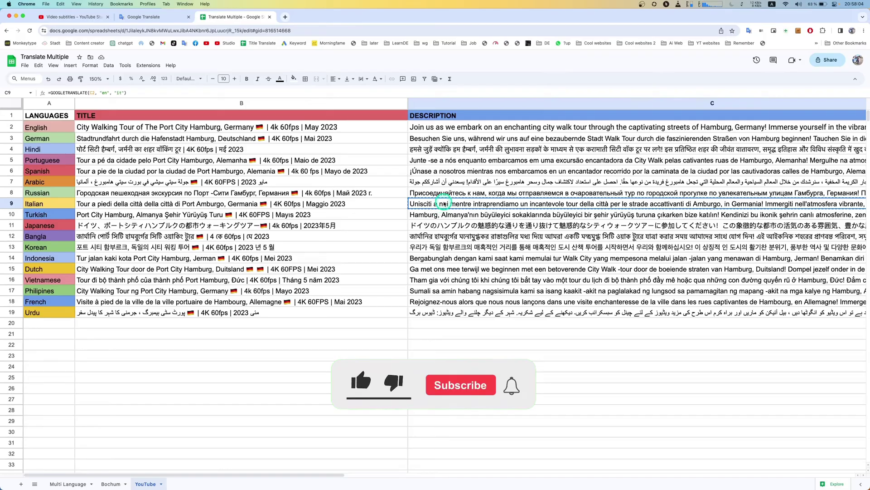
pyautogui.rightClick(440, 207)
pyautogui.click(474, 221)
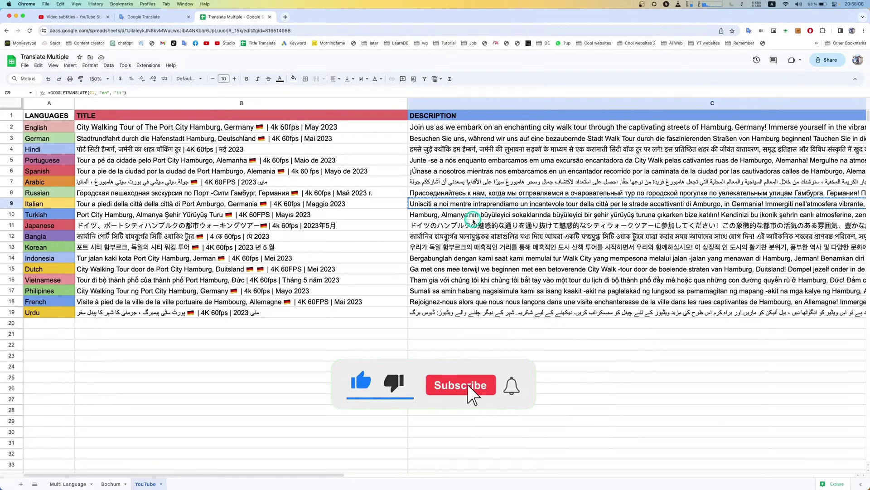
pyautogui.click(76, 18)
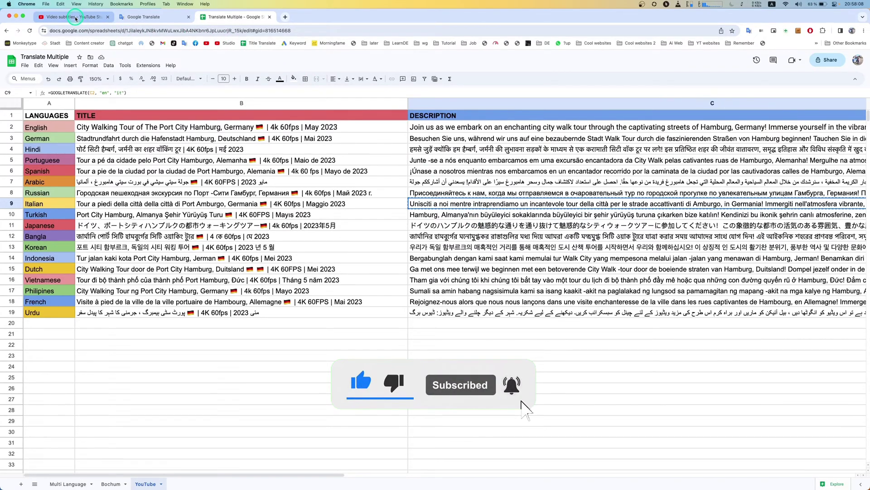
pyautogui.click(75, 17)
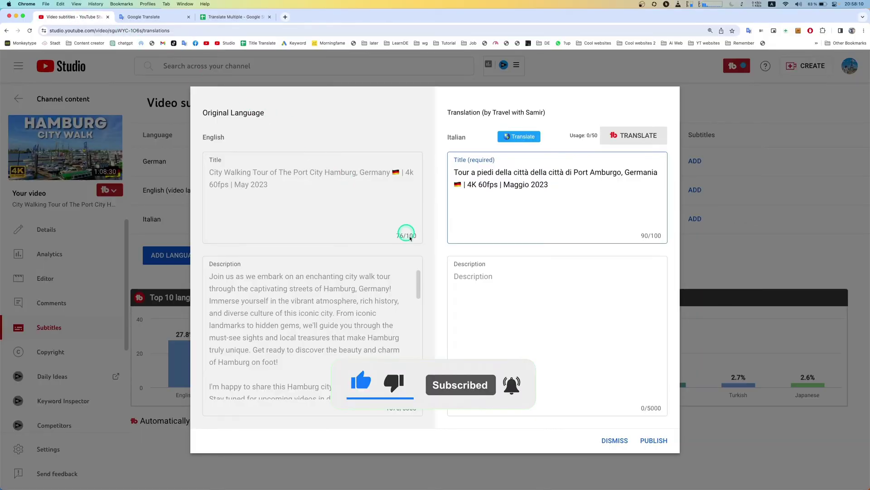
# - Paste the Italian description (1754/5000 characters) and publish the Italian translation
pyautogui.click(489, 286)
pyautogui.rightClick(490, 285)
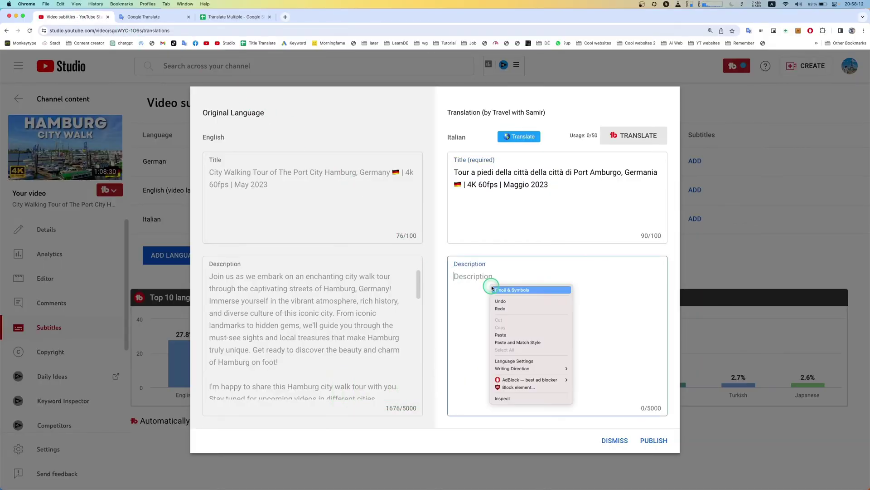
pyautogui.click(529, 338)
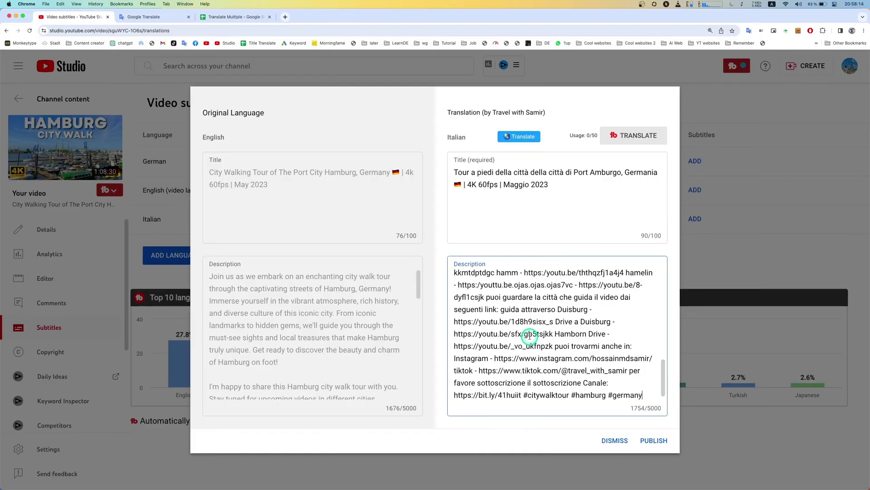
pyautogui.click(653, 440)
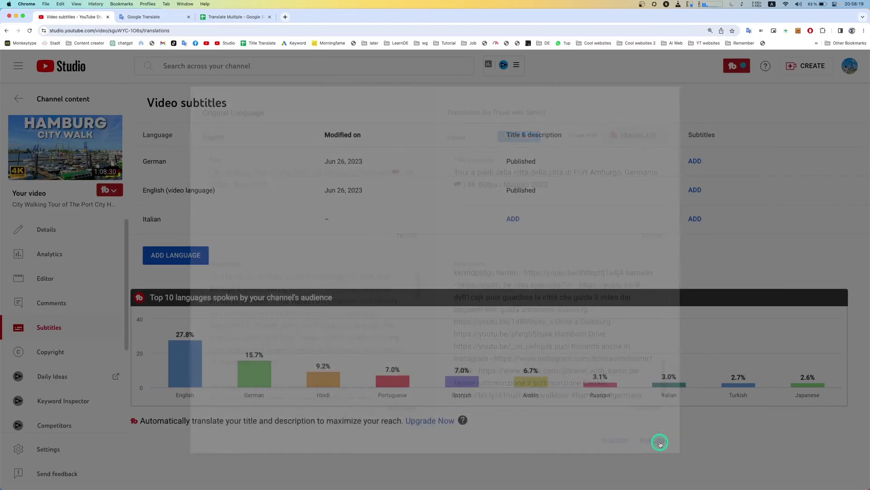